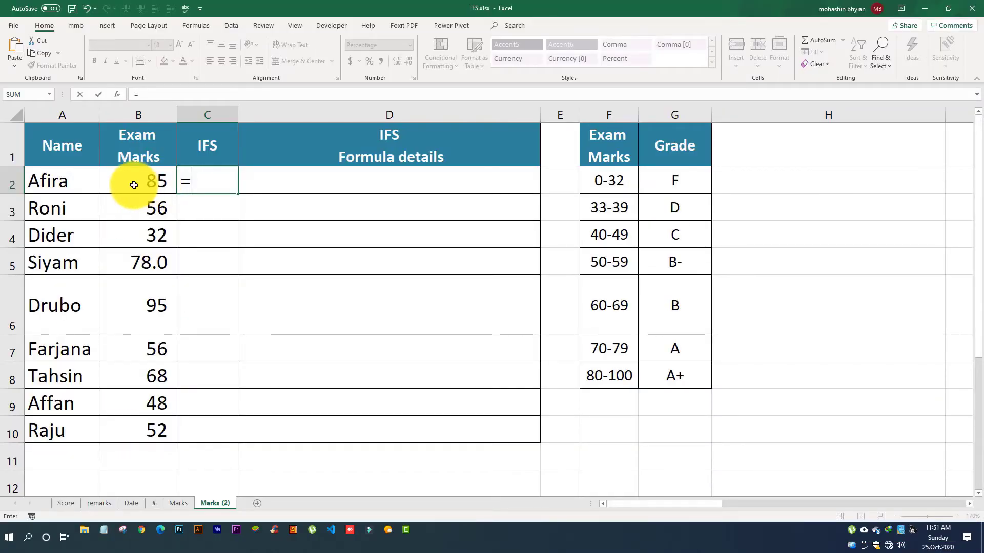
Step: Start an IFS formula in C2 that returns "F" when B2<33
text(fs)
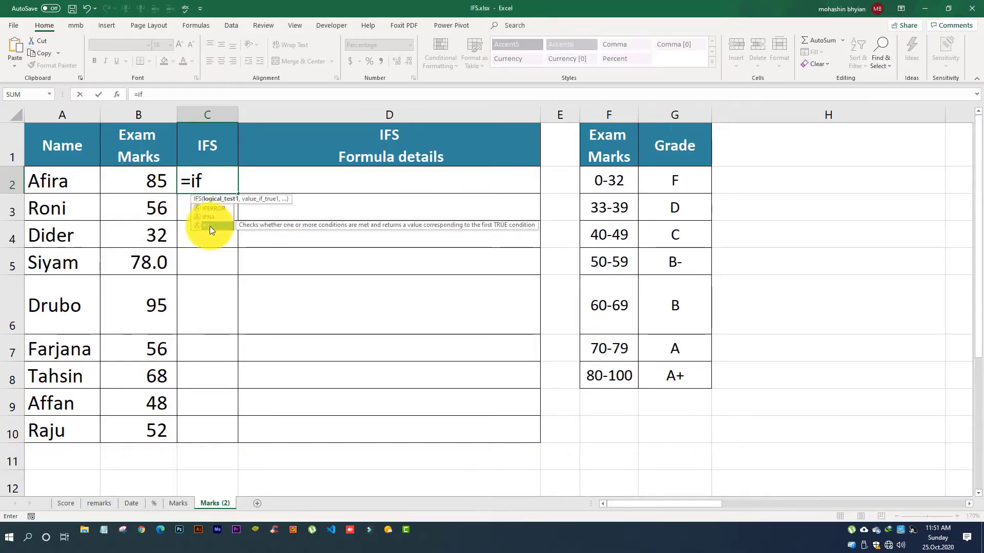
key(Tab)
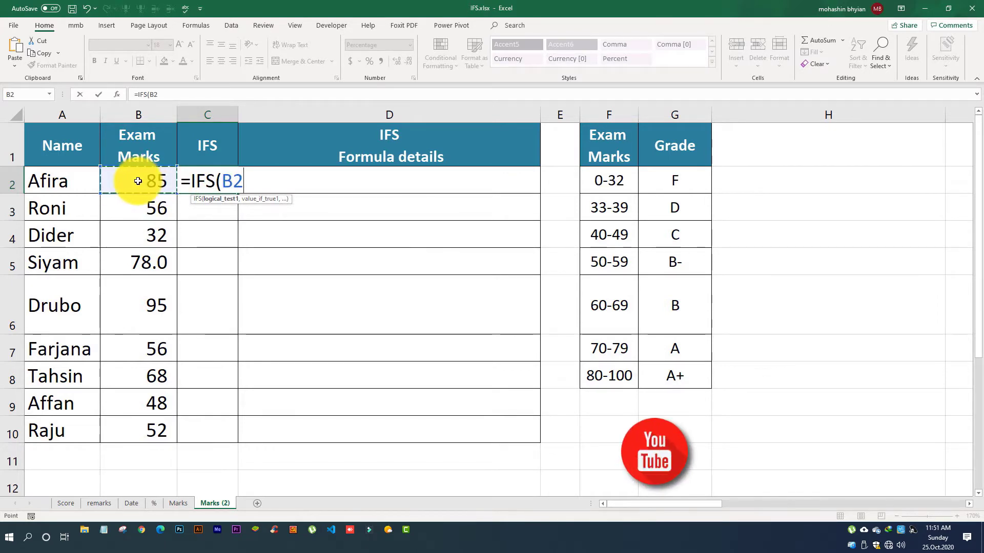
text(<)
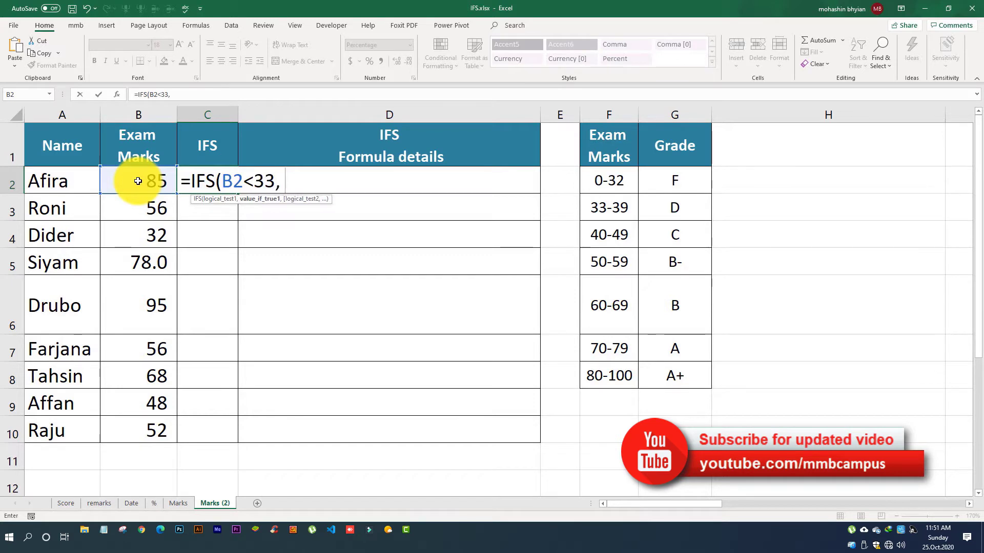
text(33, "F)
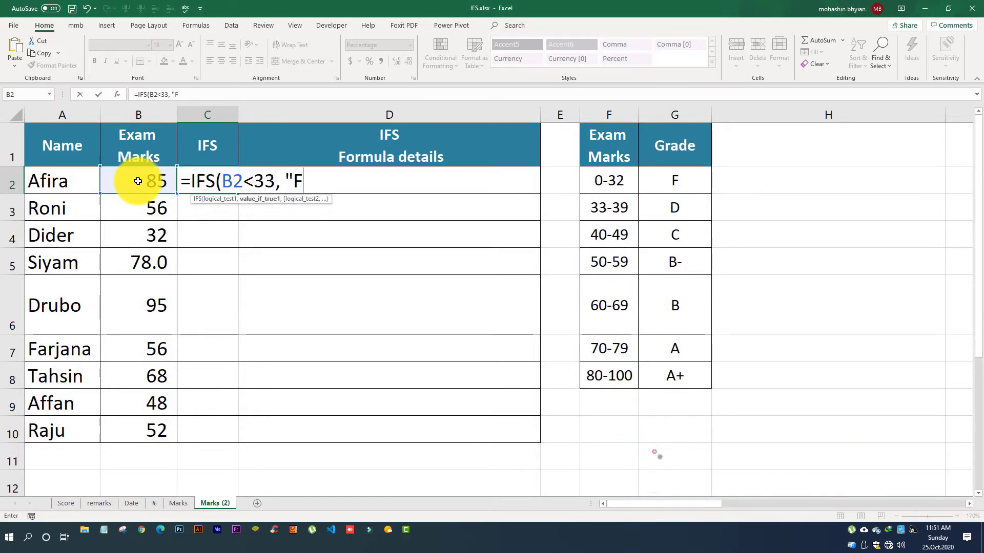
text(",)
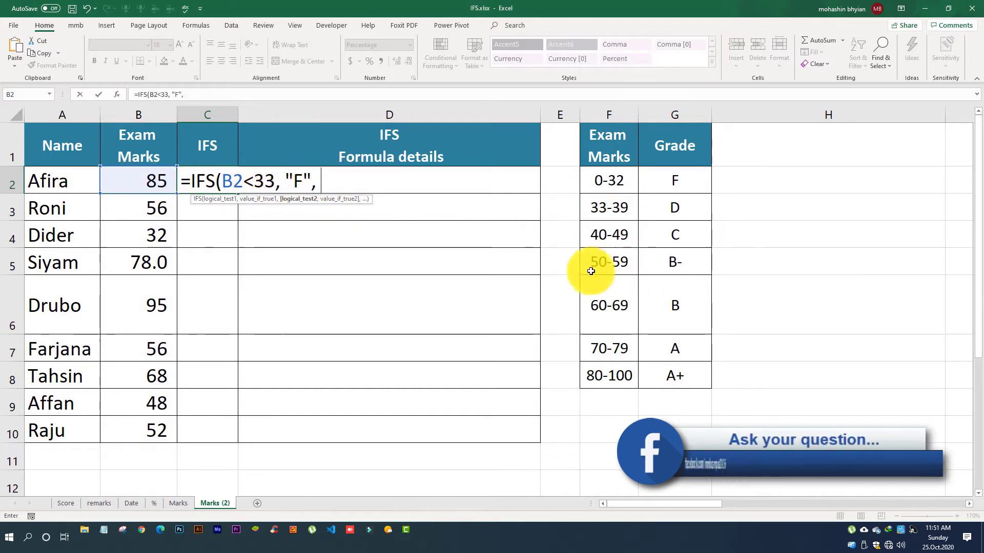
Step: Copy the first condition-and-result pair within the C2 formula and turn the copy into B2<40, "D"
drag(310, 180, 224, 181)
key(ctrl+c)
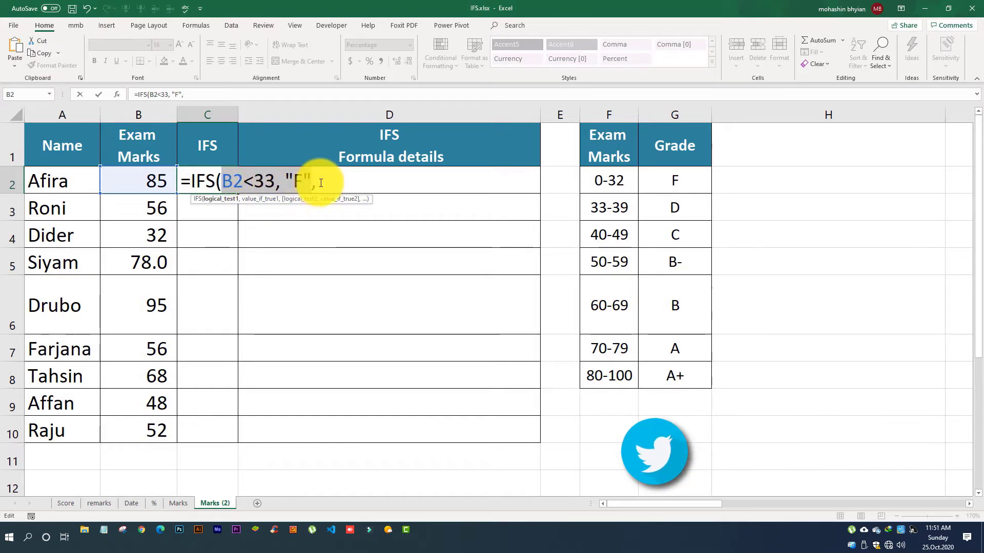
click(338, 180)
key(ctrl+v)
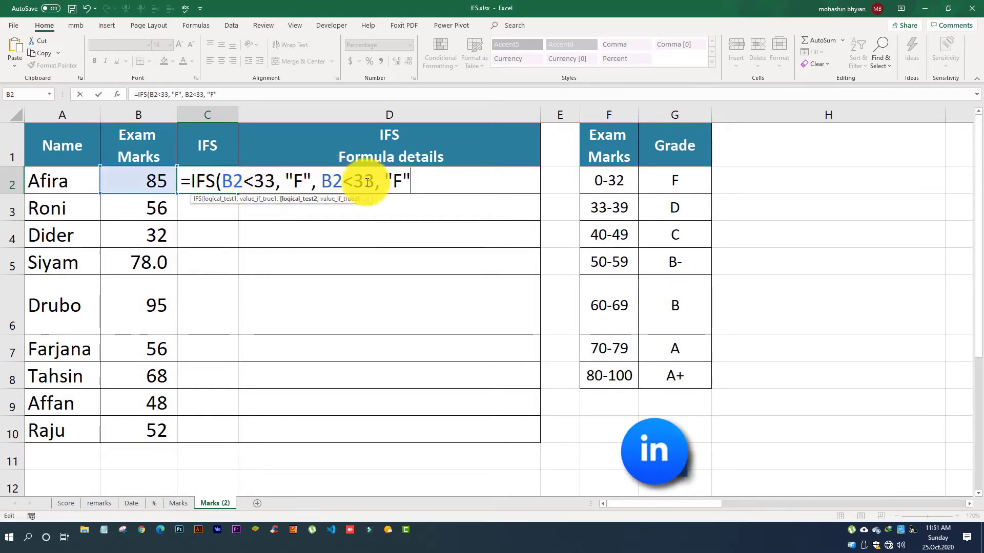
click(363, 180)
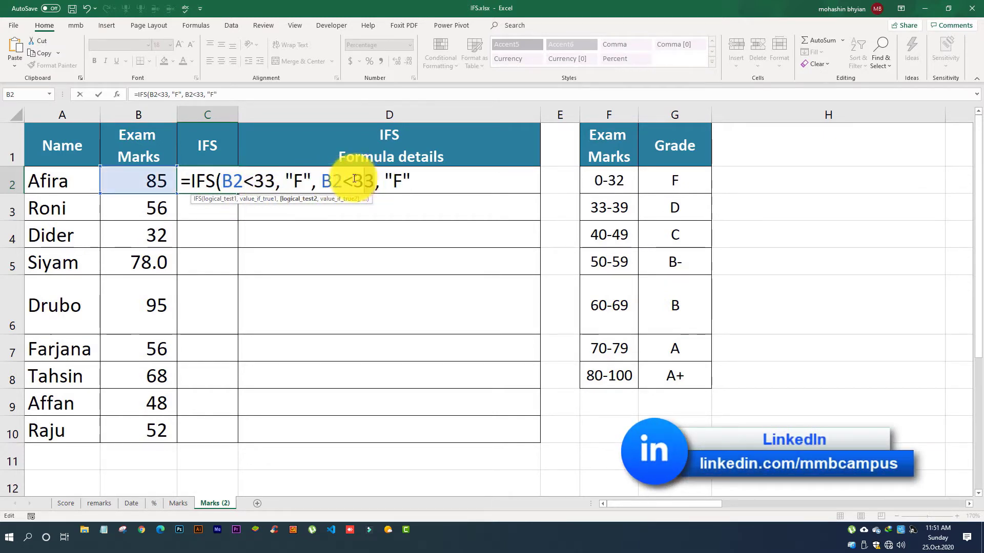
text(4)
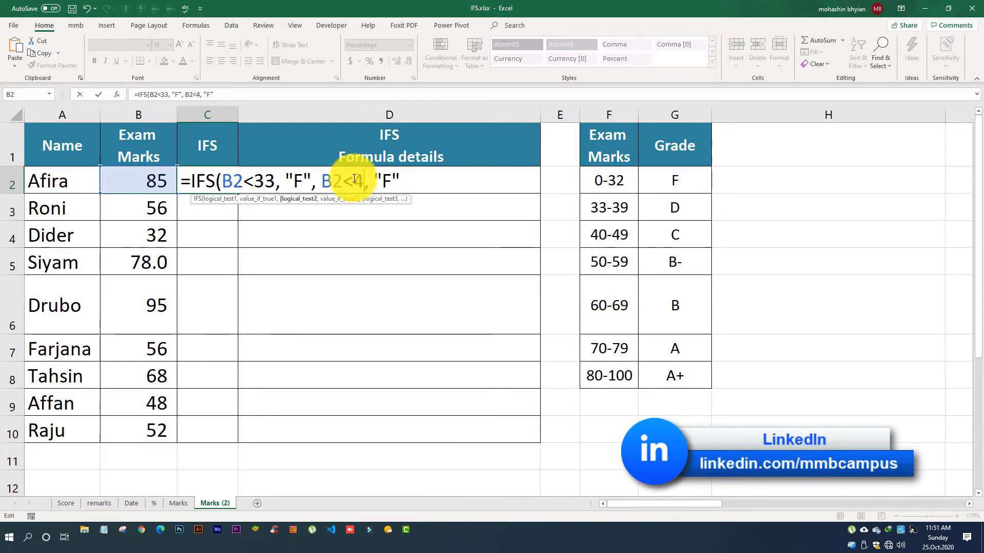
text(0)
drag(403, 182, 392, 181)
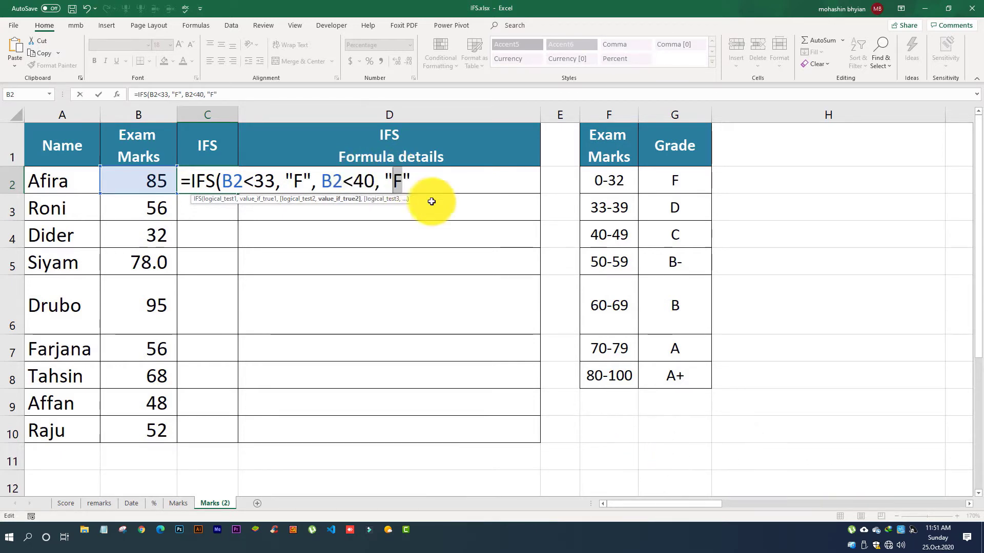
text(D)
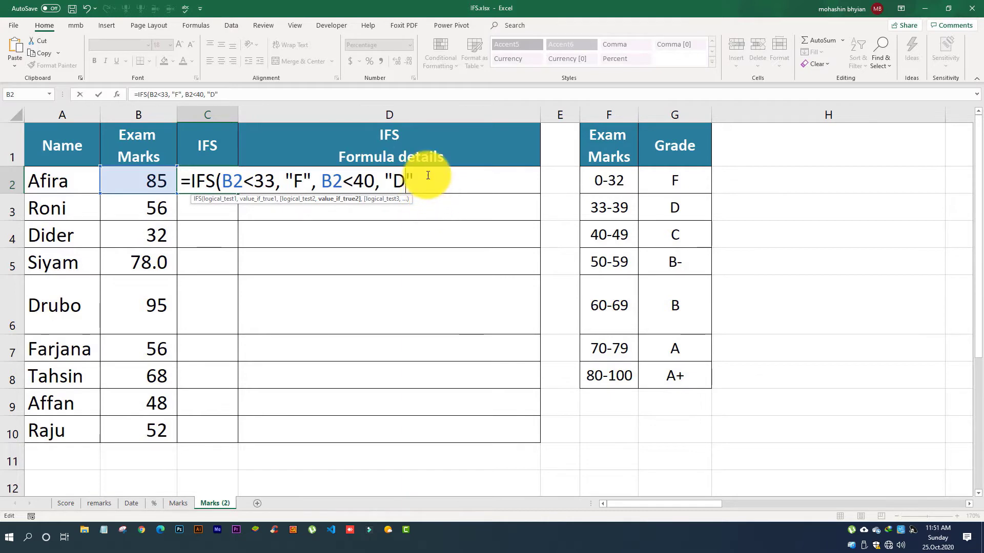
Step: Paste the copied pair as the third test of the C2 formula and edit it to B2<50, "C"
key(ctrl+v)
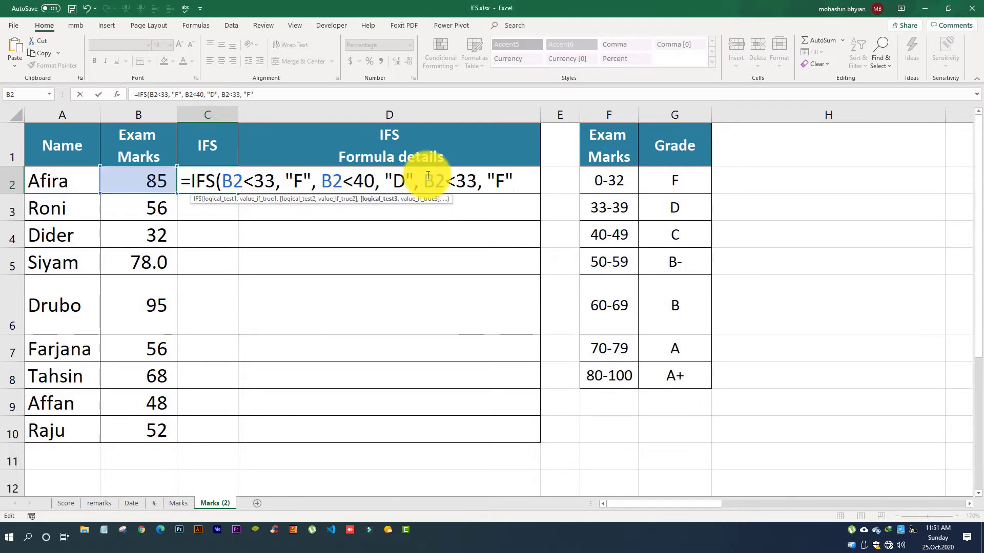
drag(455, 181, 476, 181)
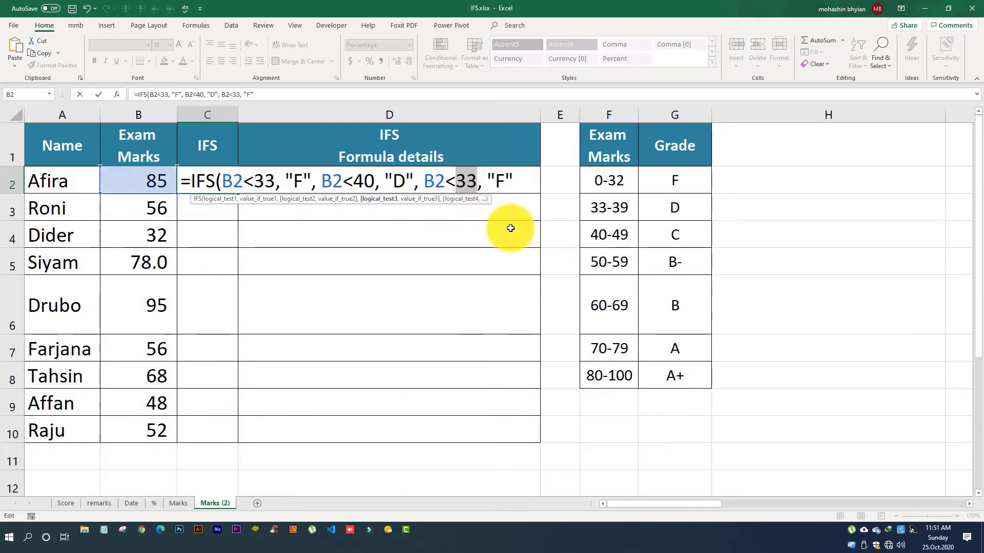
click(496, 181)
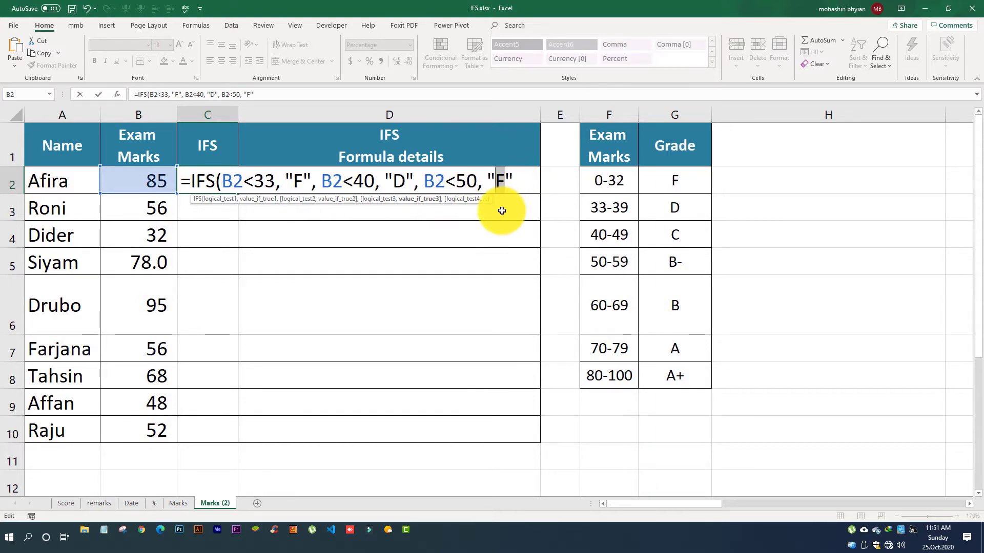
text(C)
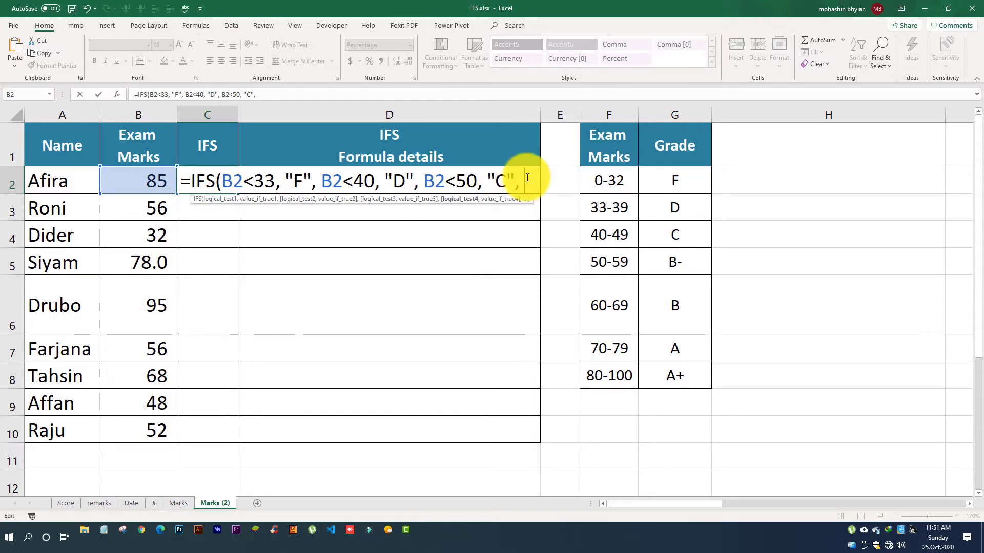
Step: Add a fourth pasted test to the C2 formula and edit it to B2<60, "B-"
key(ctrl+v)
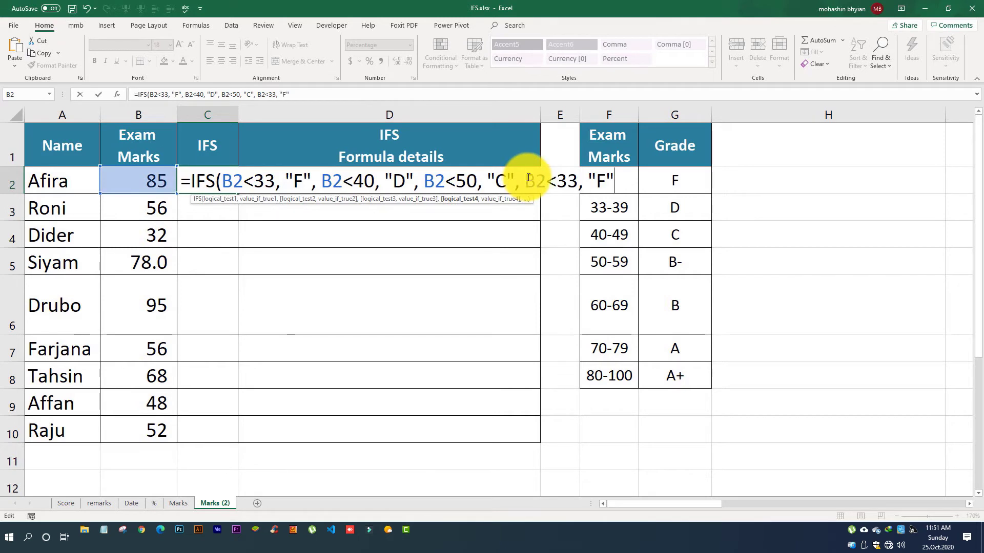
double_click(563, 181)
text(60)
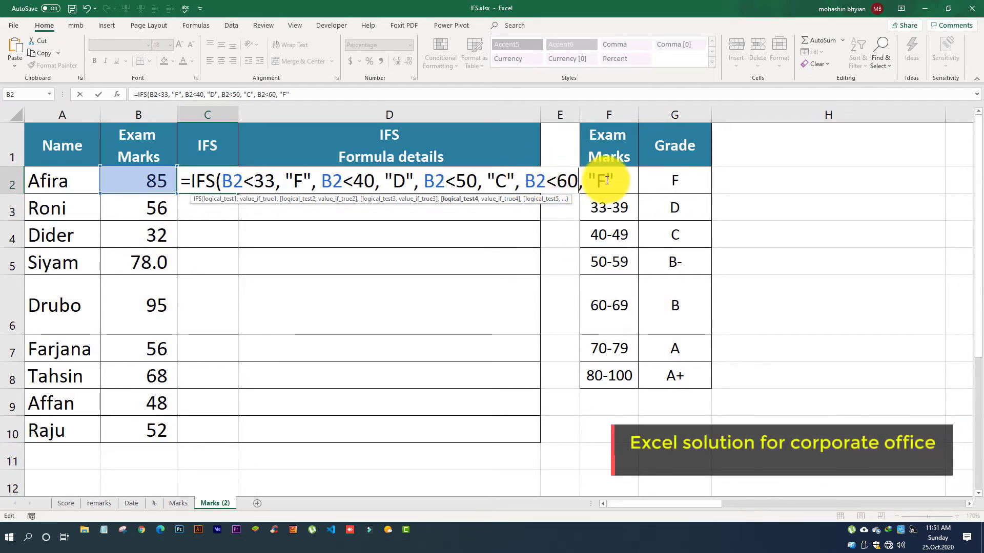
drag(606, 180, 598, 182)
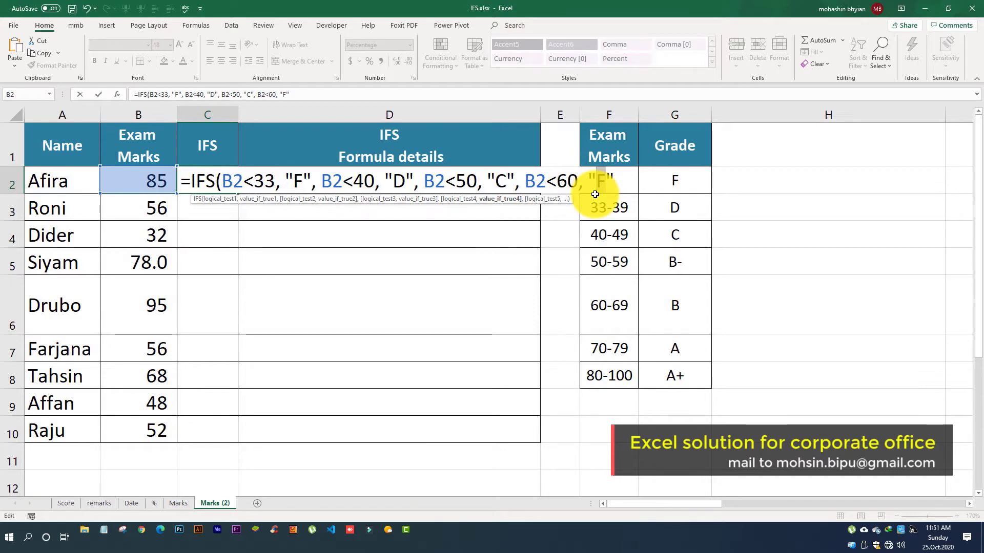
text(B-)
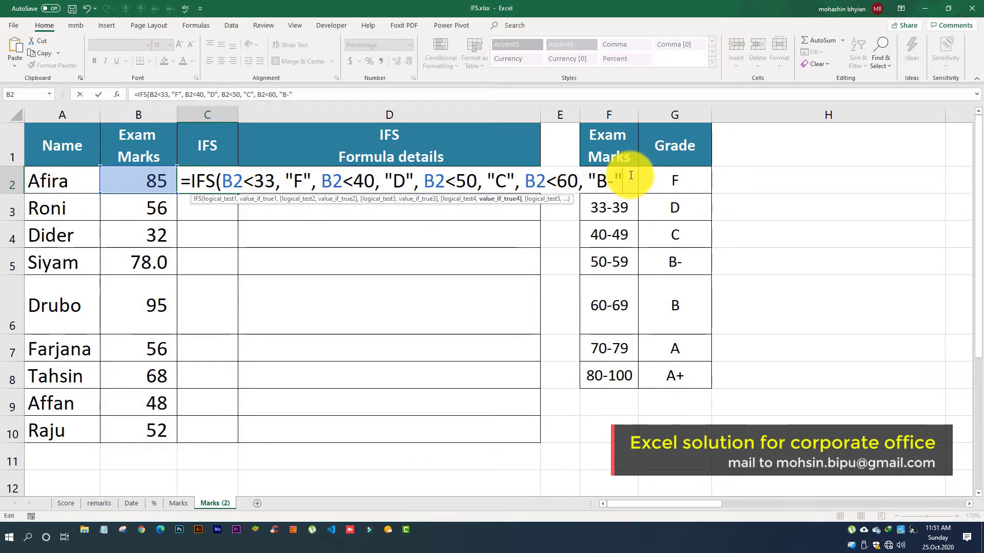
Step: Add a fifth test to the C2 formula, edited to B2<70, "B"
text(, B2<33, "F")
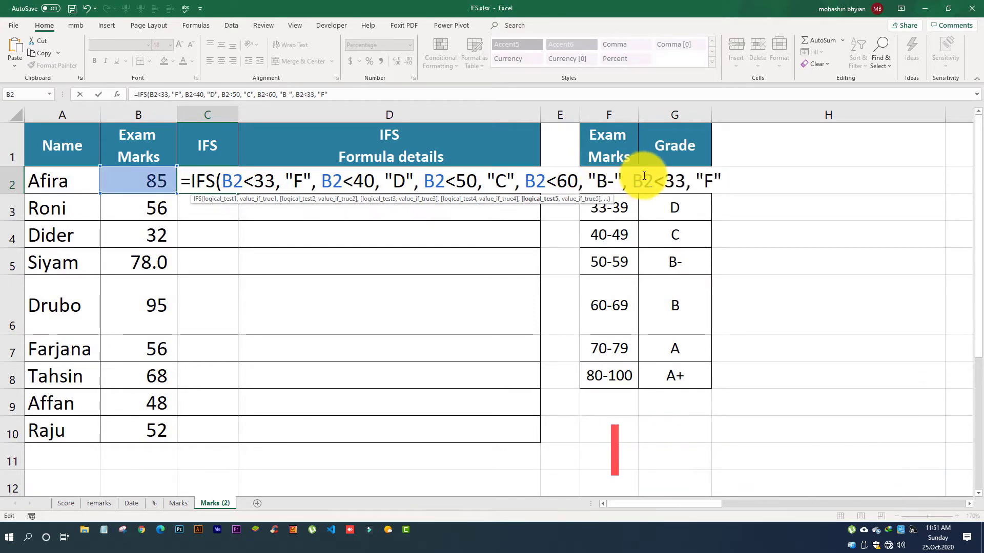
click(667, 182)
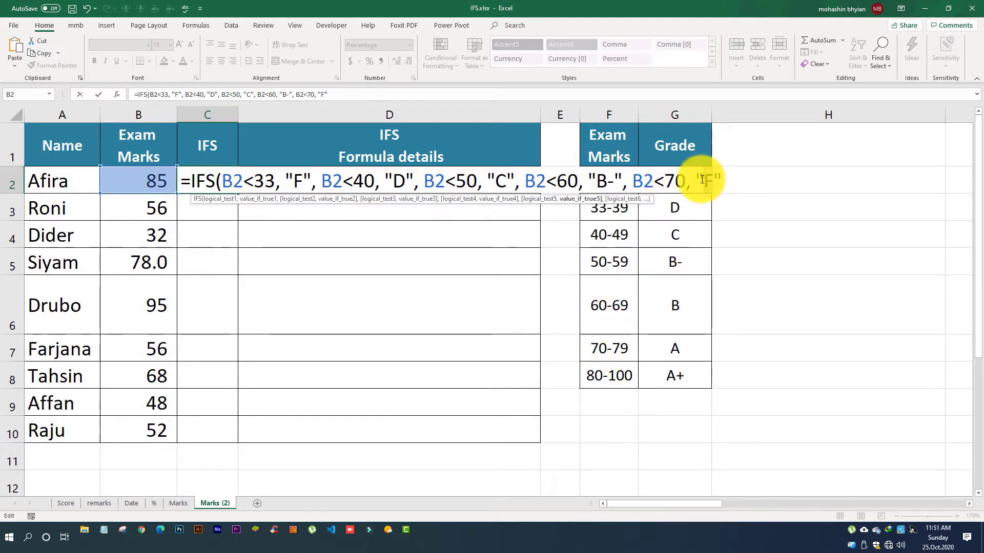
text(B)
Step: Add a sixth test, B2<80, "A", to the C2 formula and append another copy of the pair
click(732, 179)
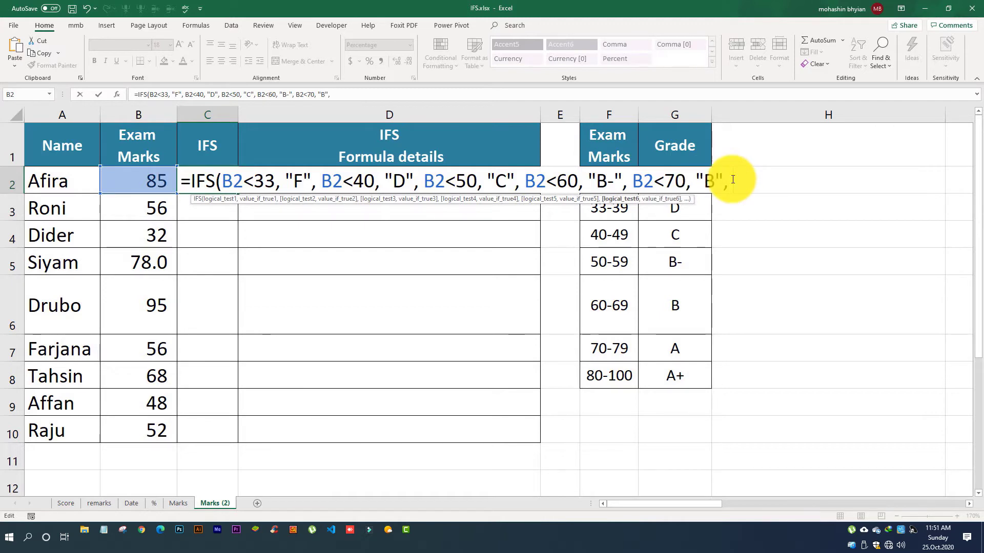
click(779, 182)
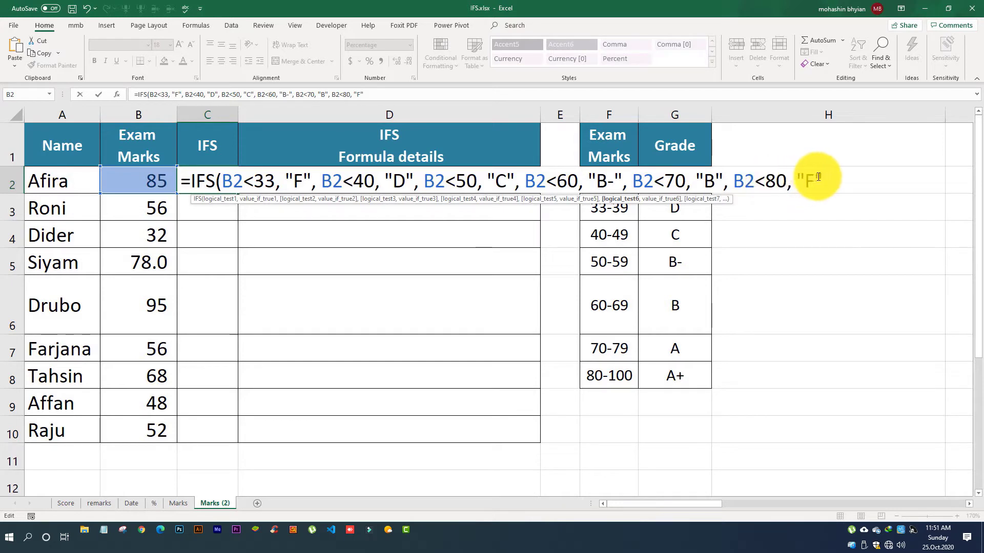
double_click(803, 181)
text(A", B2<33,)
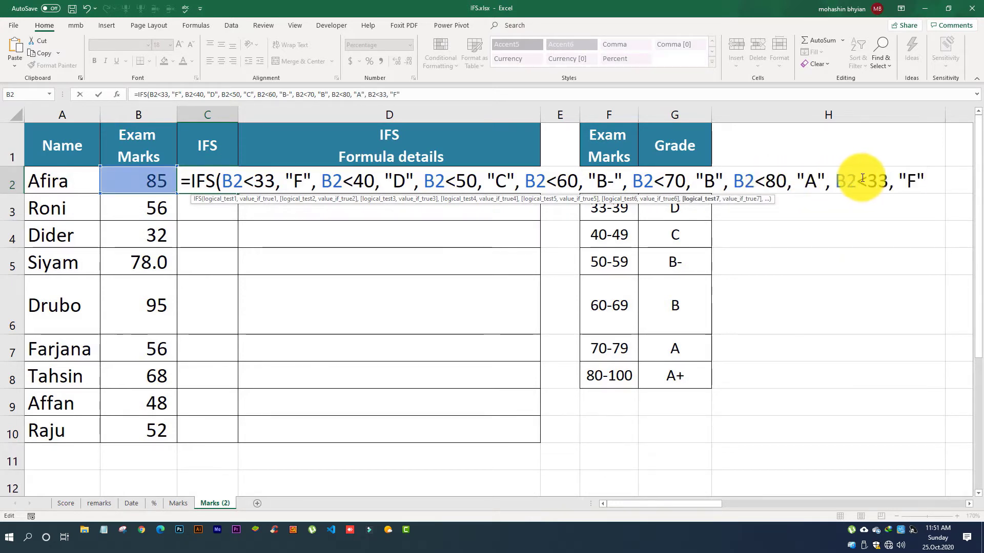
Step: Edit the last pair to B2<100, "A+", close the IFS formula and enter it in C2
double_click(879, 181)
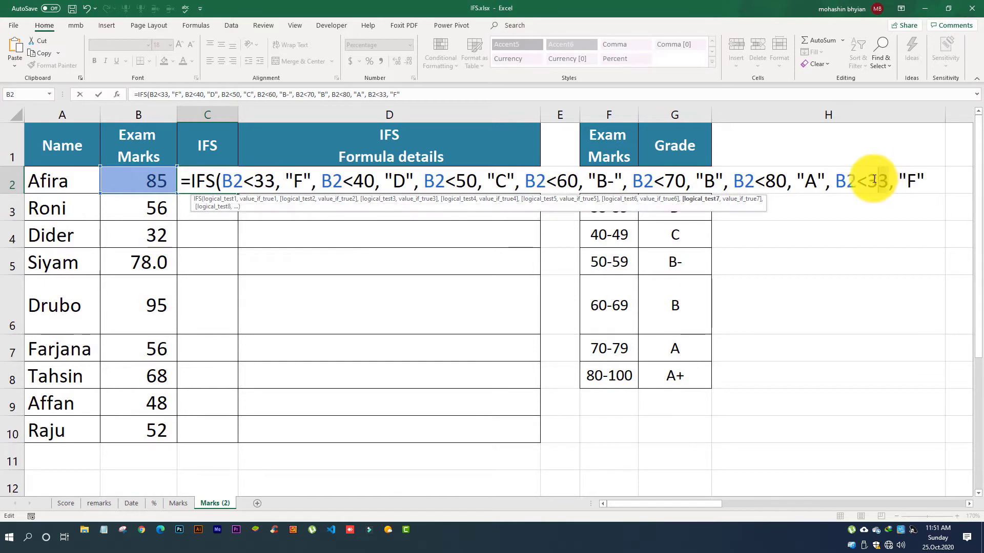
text(100)
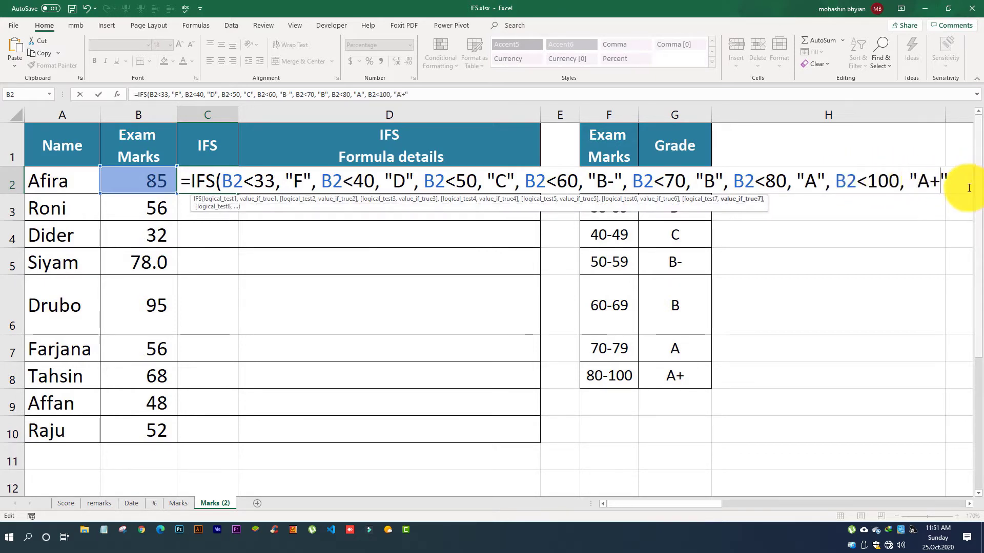
text())
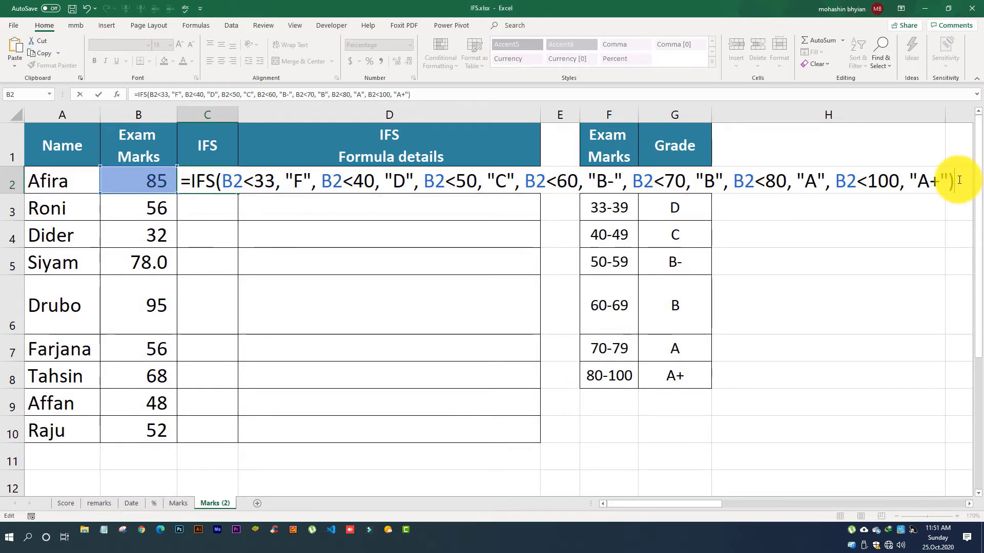
key(Return)
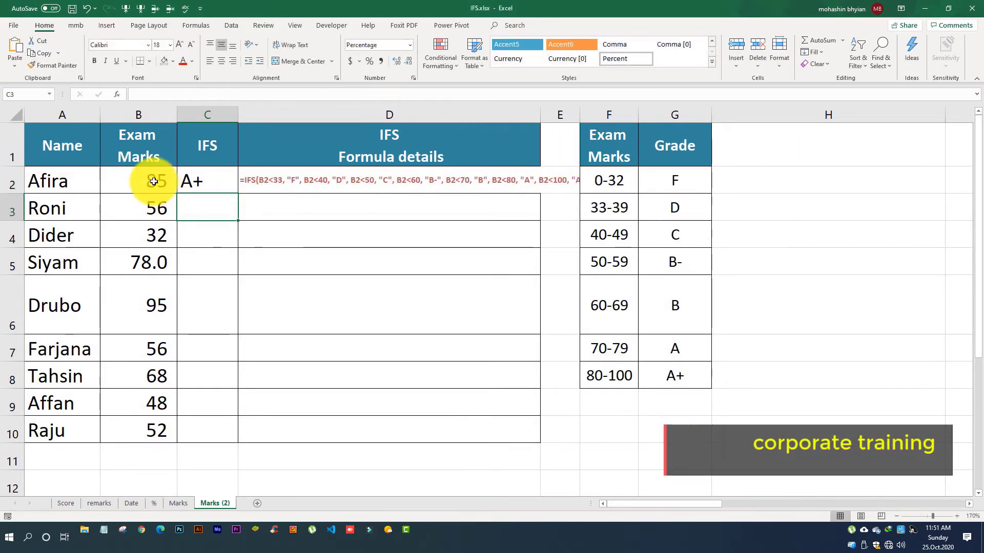
Step: Fill the IFS formula from C2 down to C10 and widen column D to fit the formula details
click(218, 182)
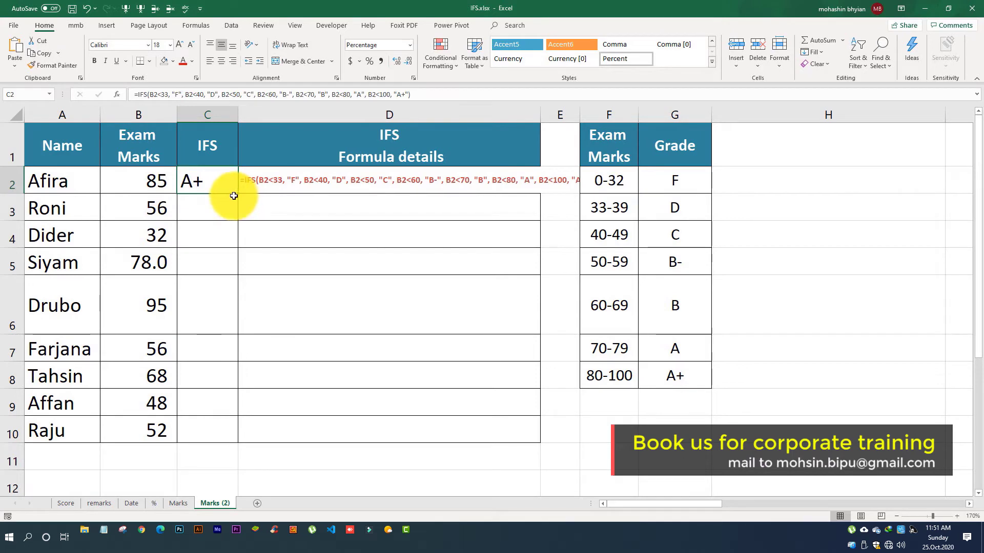
drag(238, 194, 222, 441)
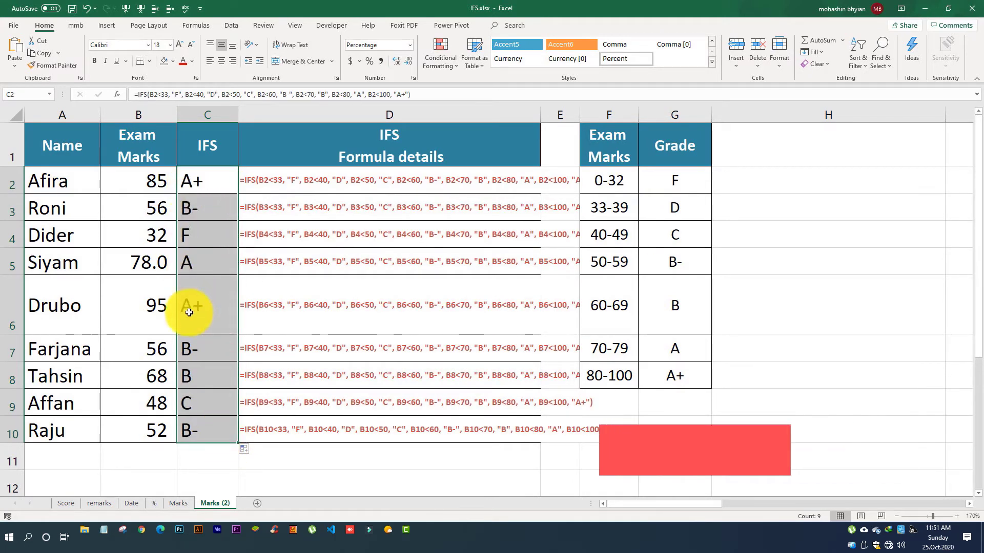
drag(540, 114, 616, 110)
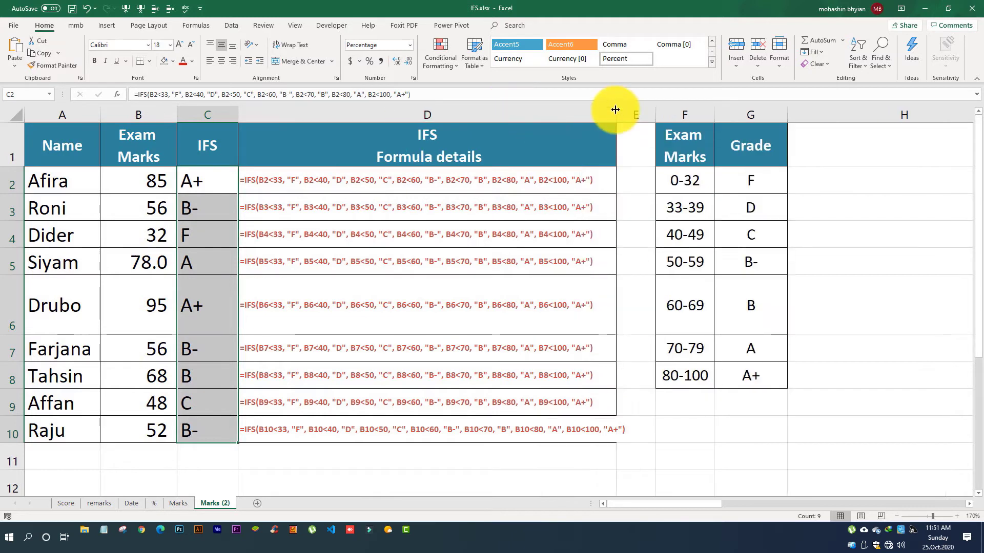
Step: Try 78.5 as the exam mark in B5, and replace it with 79.5
click(158, 210)
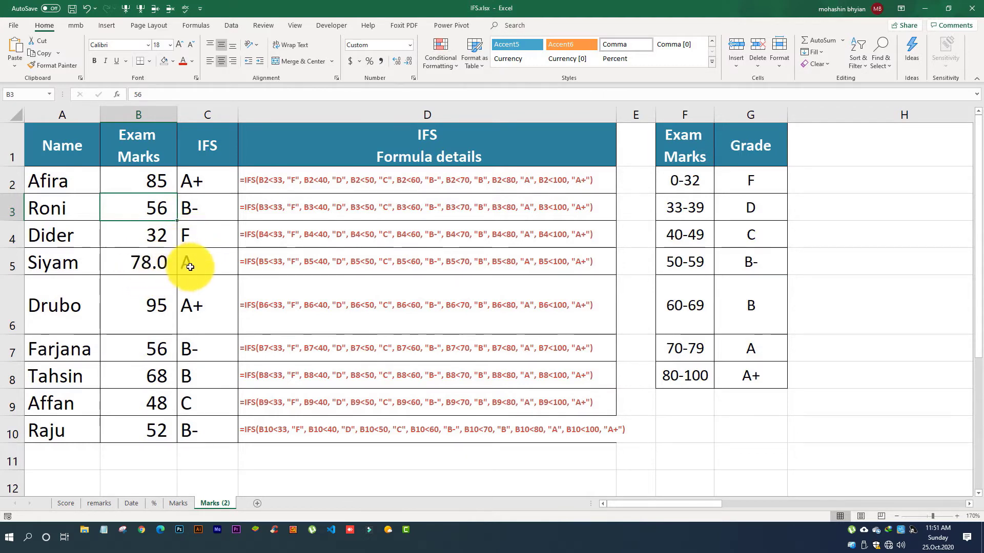
click(126, 265)
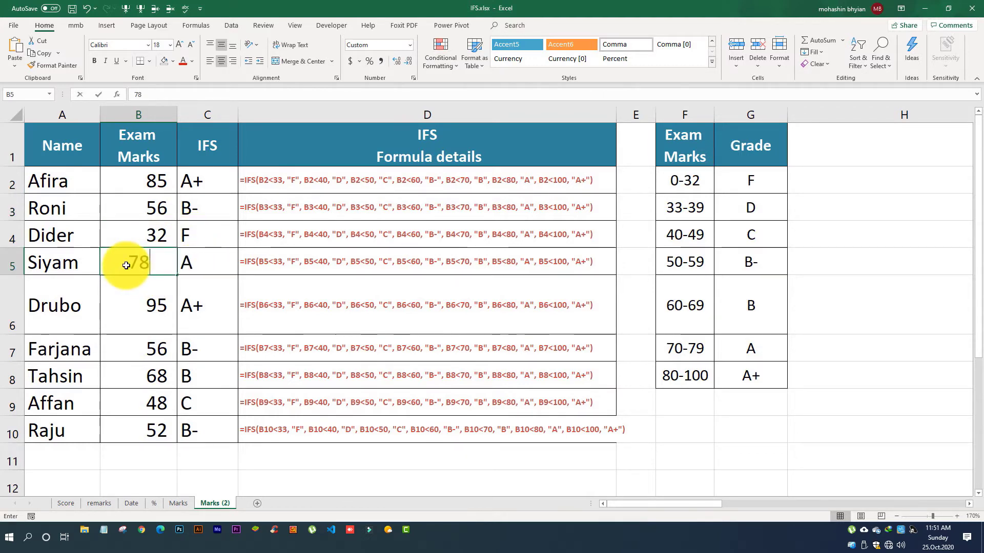
text(.5)
key(Return)
key(Up)
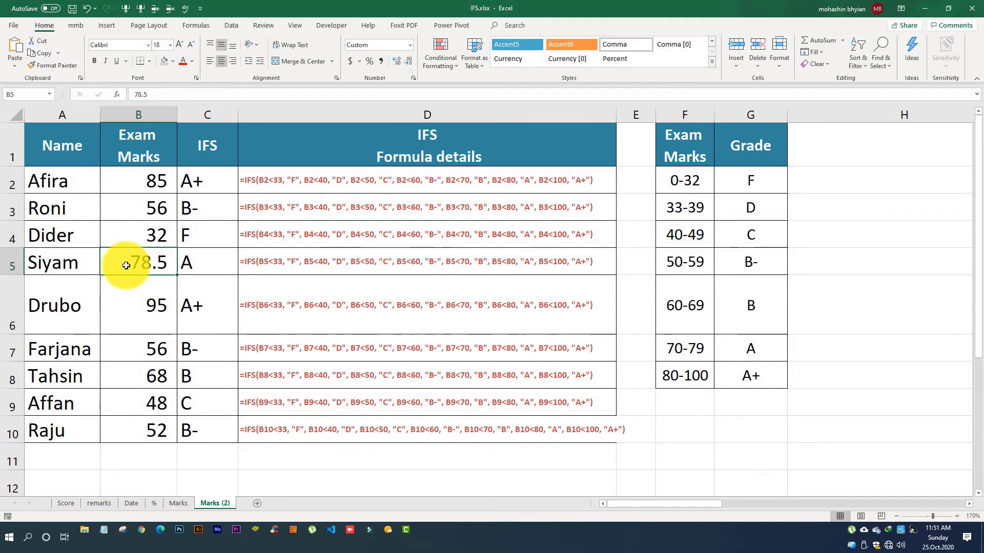
text(79.)
key(Return)
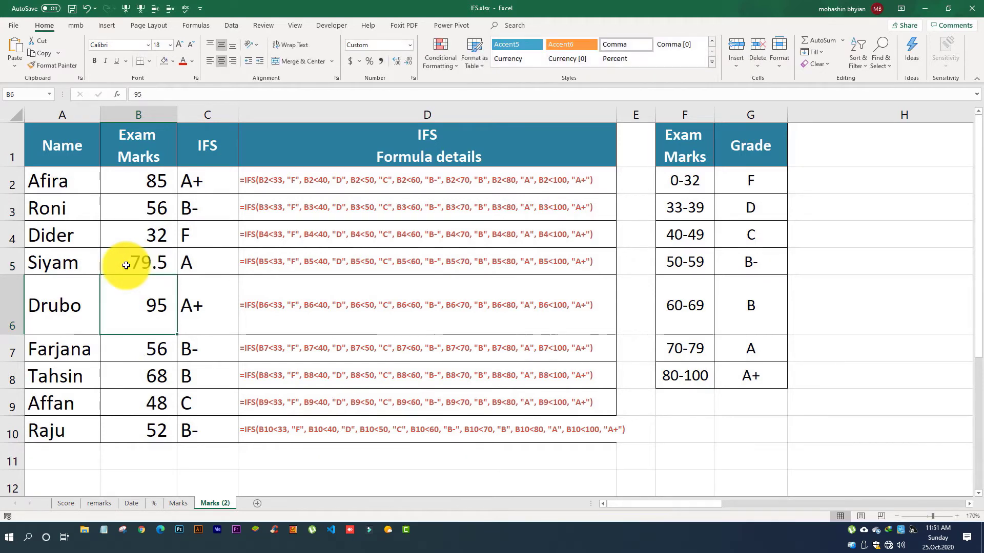
Step: Try 110 as the exam mark in B2, check its IFS grade, and undo the entry
click(191, 261)
click(153, 261)
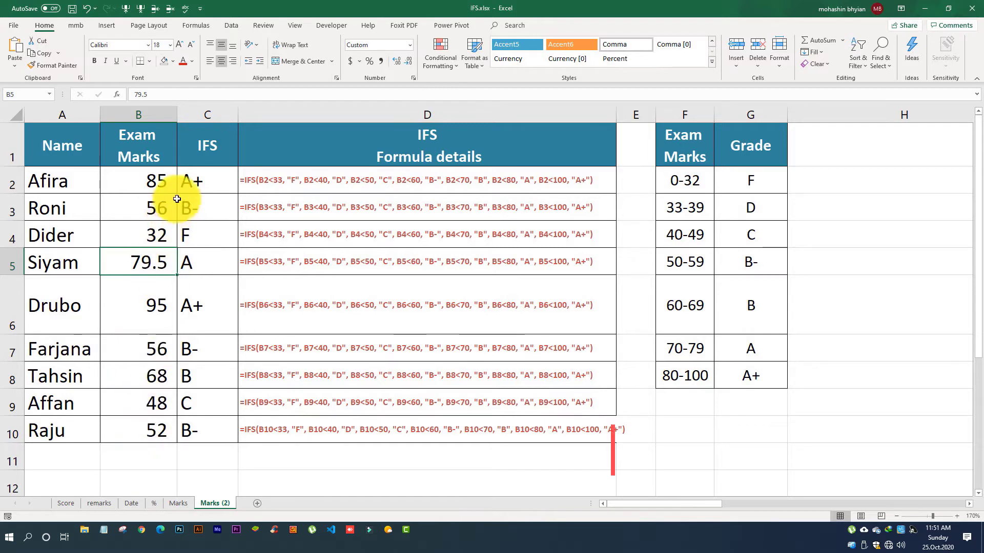
click(157, 181)
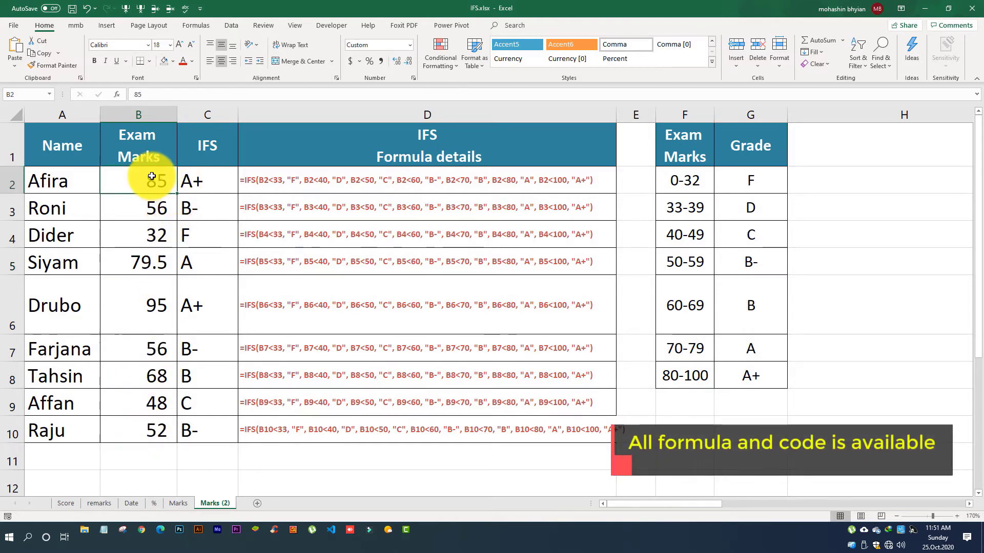
text(110)
key(Return)
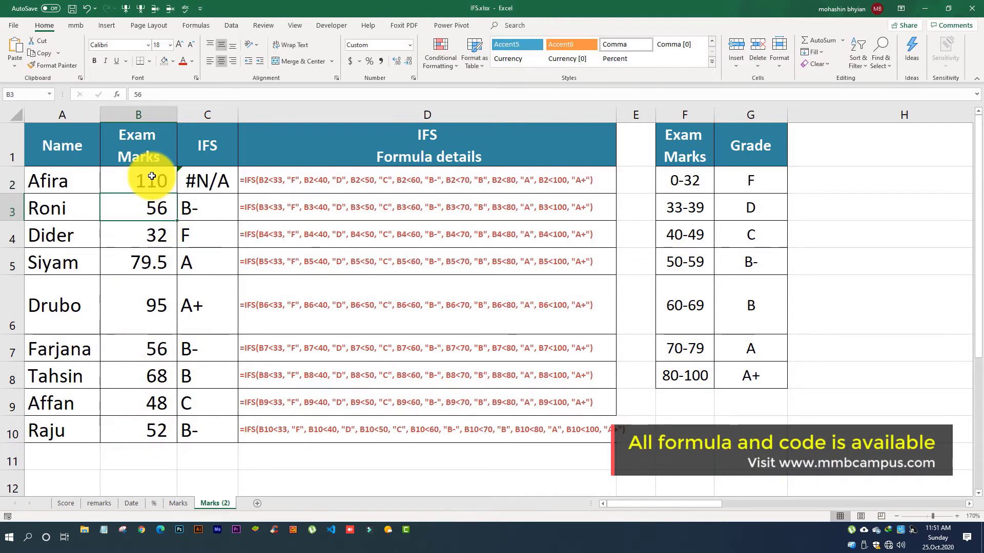
click(200, 177)
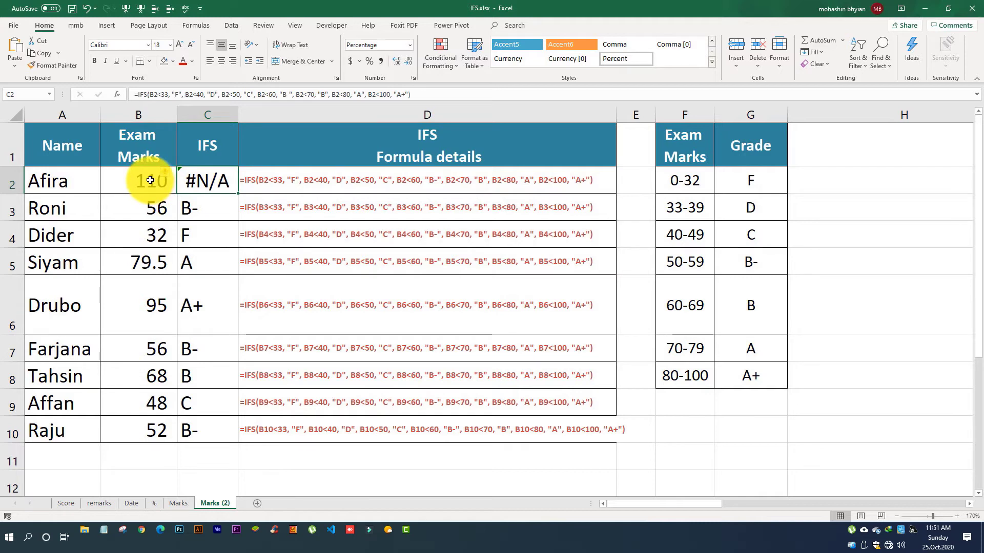
key(ctrl+z)
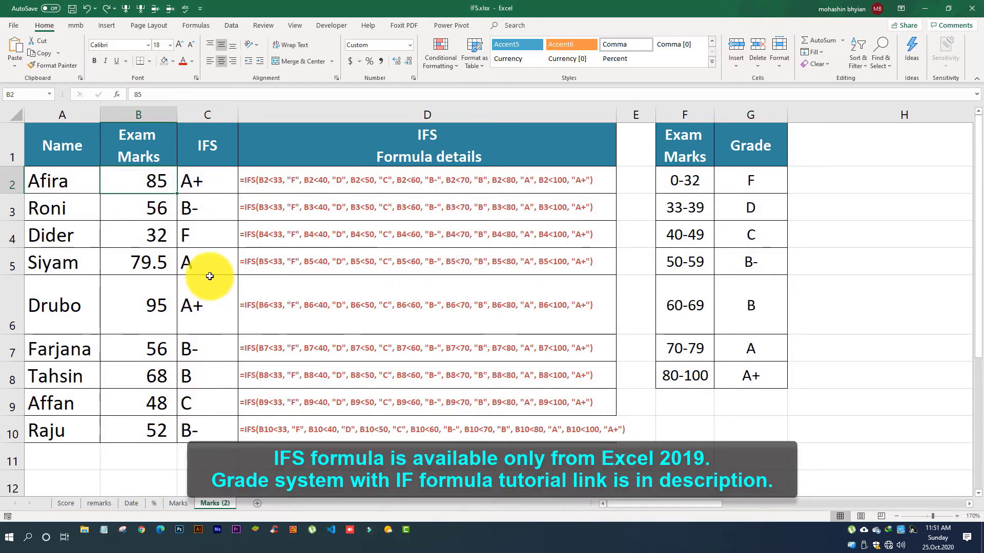
Step: Copy the nested IF formula text from C2 on the Marks sheet
click(178, 503)
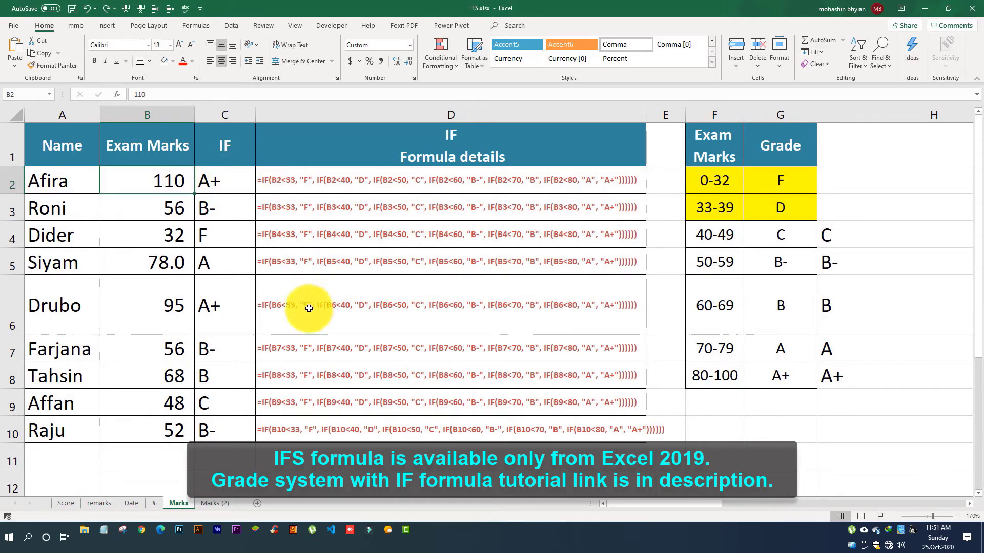
click(211, 178)
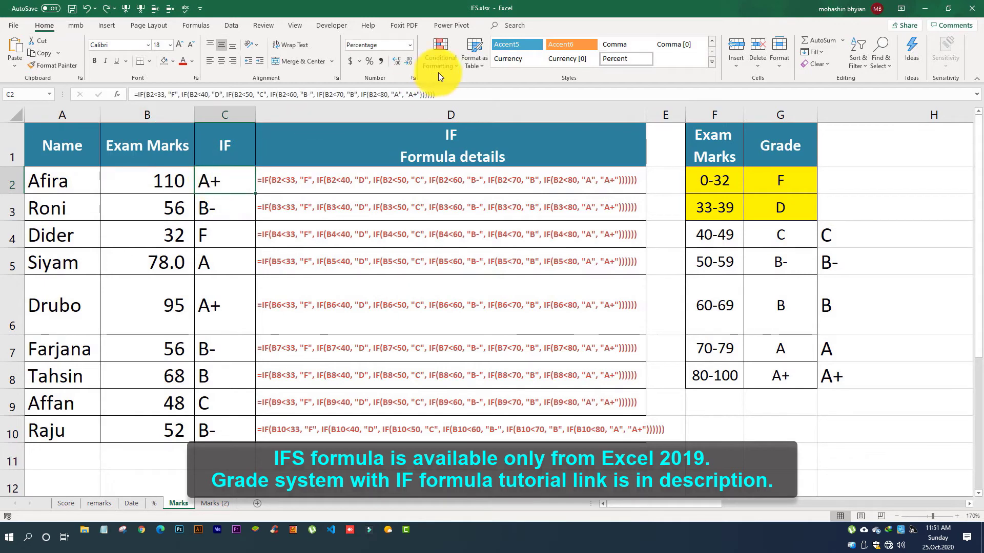
click(450, 94)
key(Return)
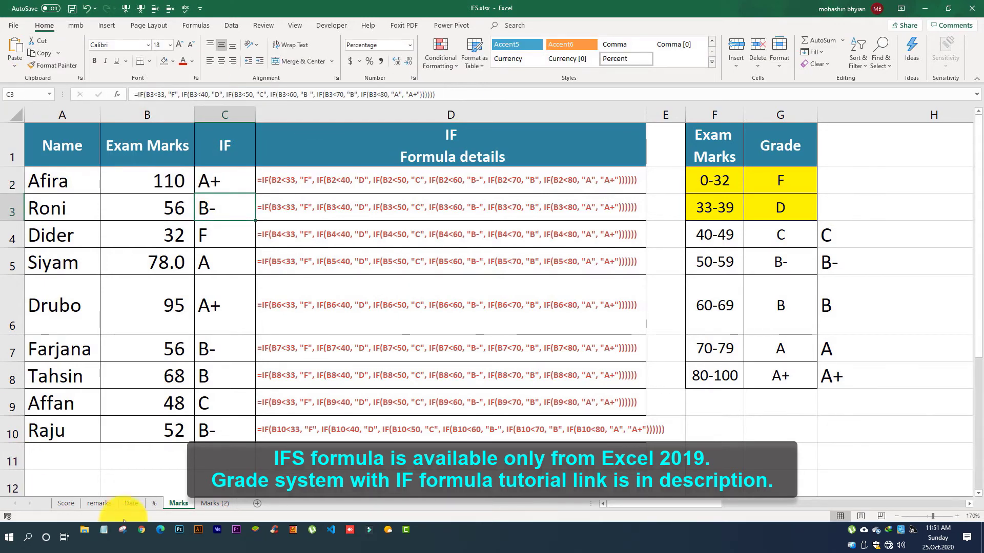
Step: Insert a column before the formula details on the Marks (2) sheet and enter the copied nested IF formula in D2
click(215, 503)
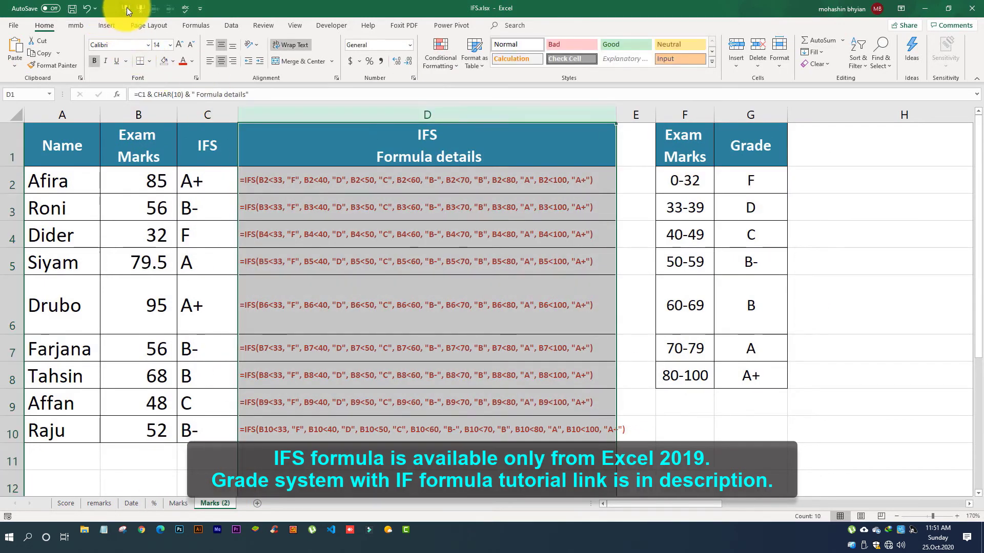
click(127, 11)
double_click(273, 182)
text(=IF(B2<33, "F", IF(B2<40, "D", IF(B2<50, "C", IF(B2<60, "B-", IF(B2<70, "B", IF(B2<80, "A", "A+")))))))
click(263, 280)
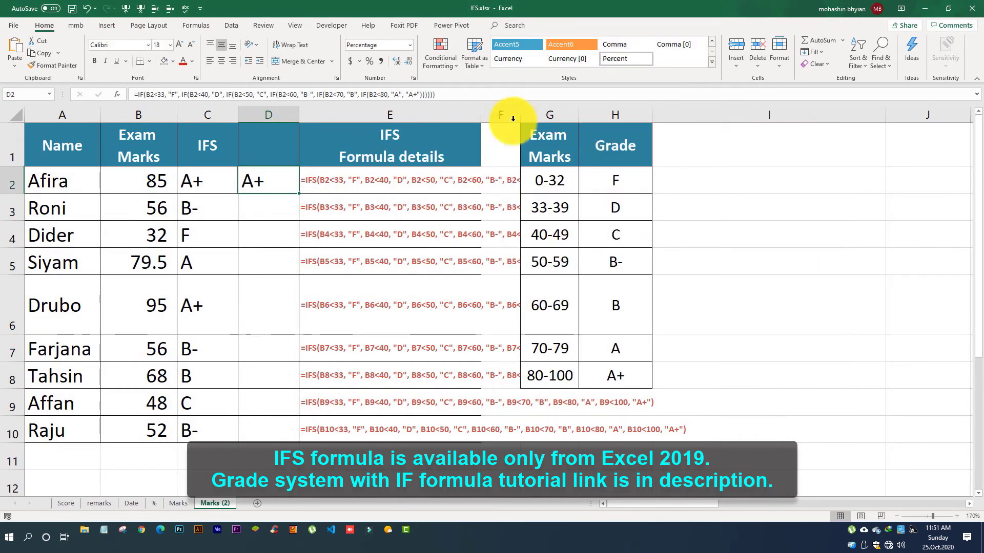
Step: Insert two columns before column F and copy the formula details column E into the new column F
click(496, 116)
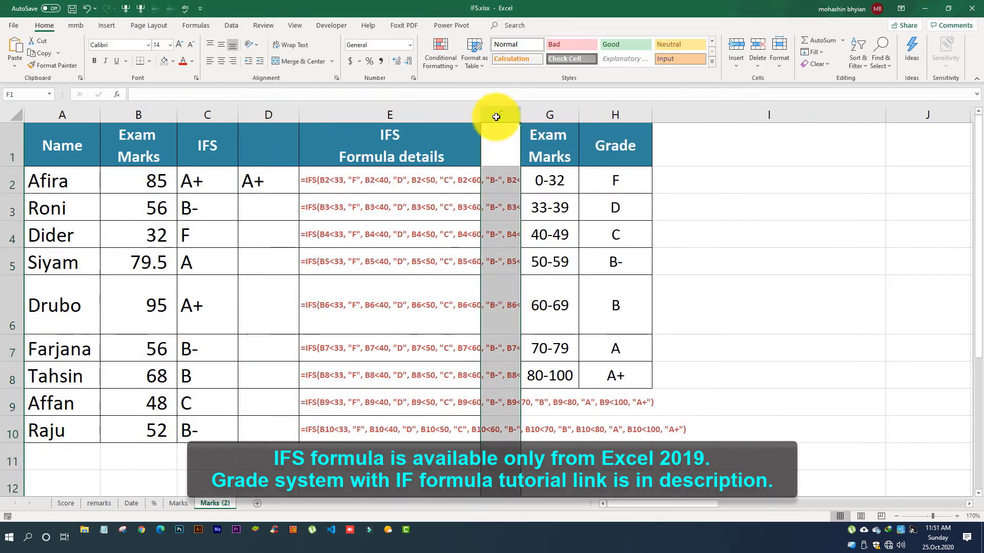
click(123, 11)
click(123, 11)
click(388, 112)
key(ctrl+c)
click(517, 121)
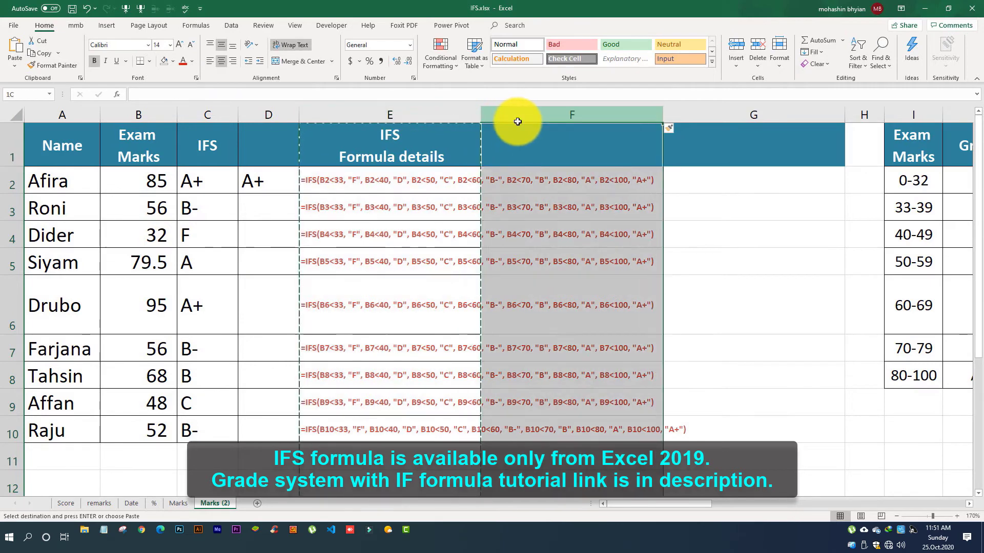
key(ctrl+v)
click(535, 151)
Step: Enter the heading IF in D1, and fill F2 and the nested IF formula in D2 down to row 10
click(261, 148)
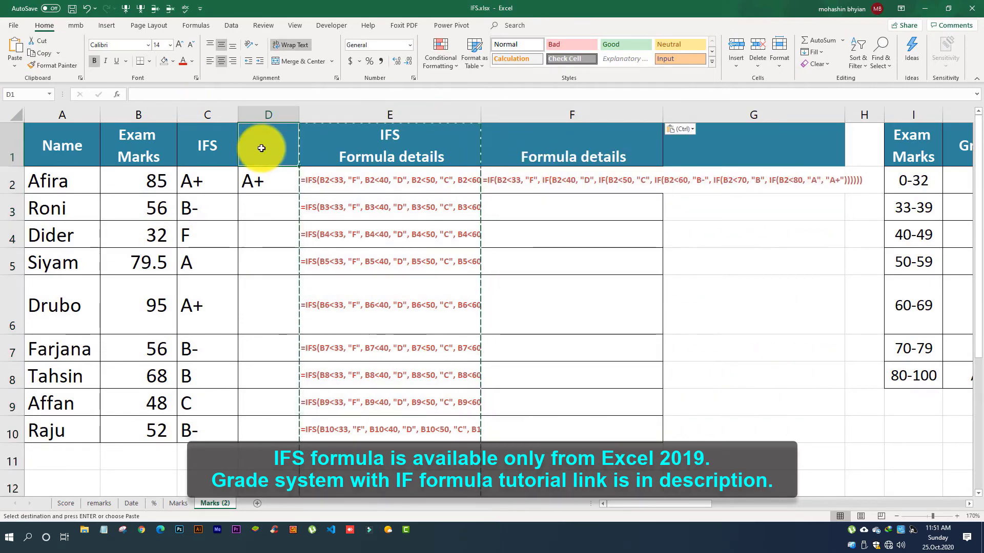
text(IF)
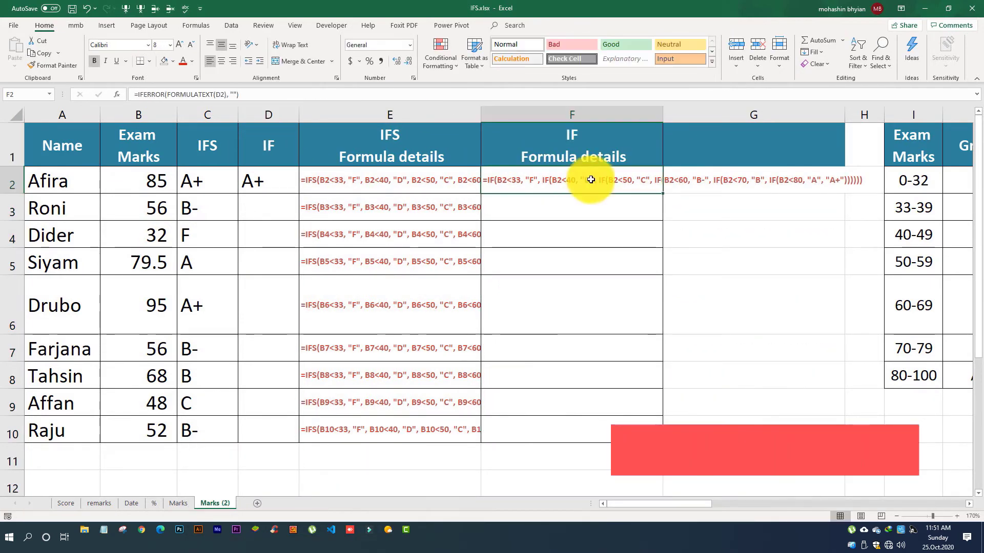
drag(662, 194, 640, 433)
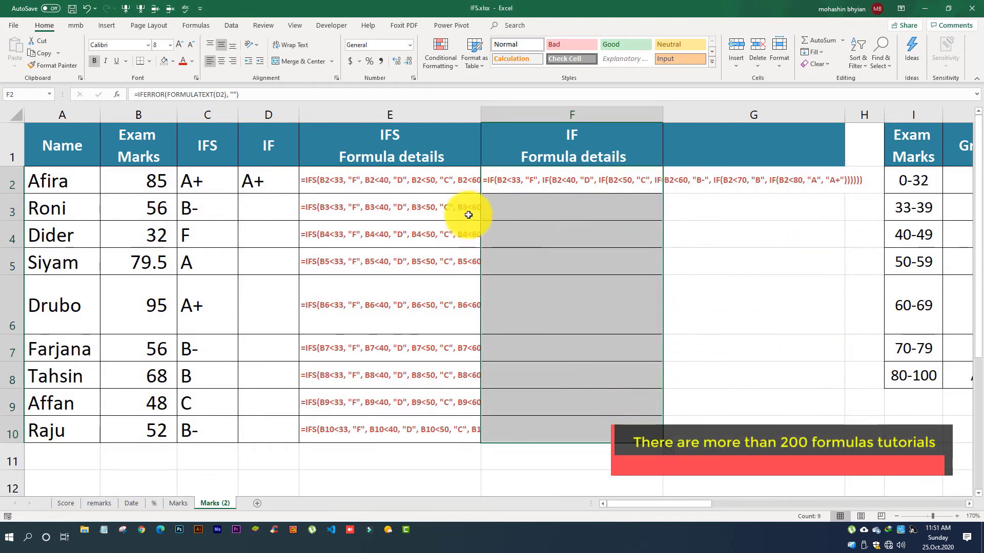
drag(443, 186, 498, 218)
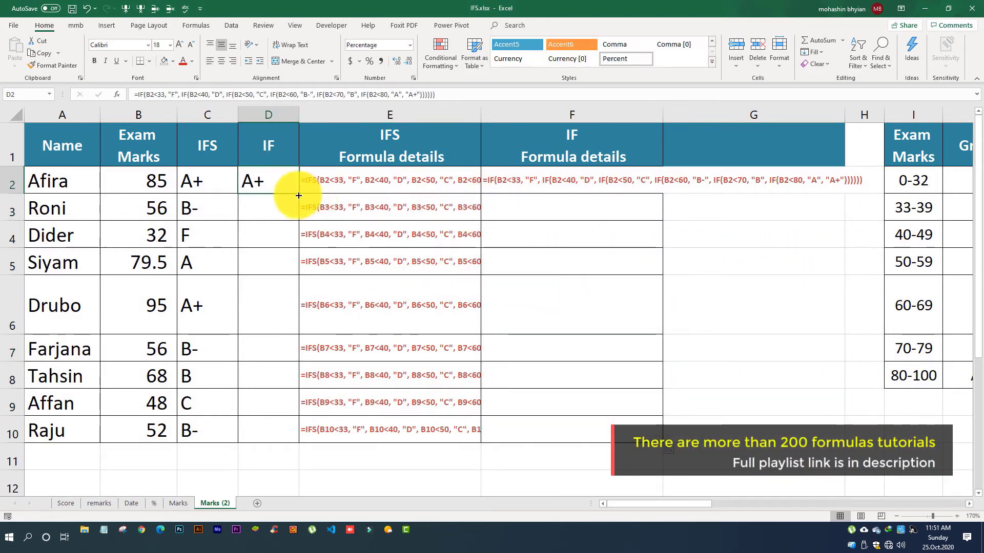
drag(298, 194, 272, 436)
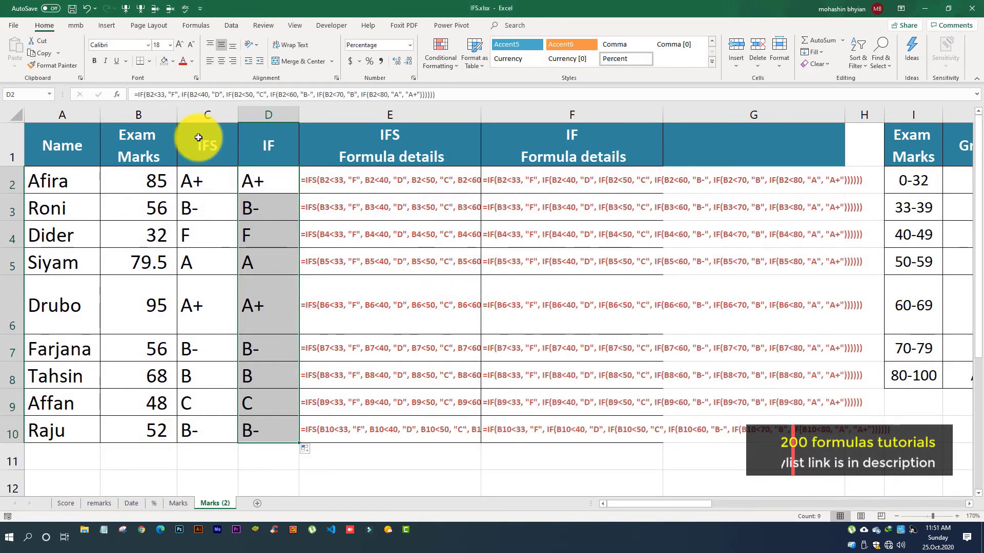
Step: Wrap the text of the IFS and IF formula details in E2:F10
drag(418, 180, 564, 431)
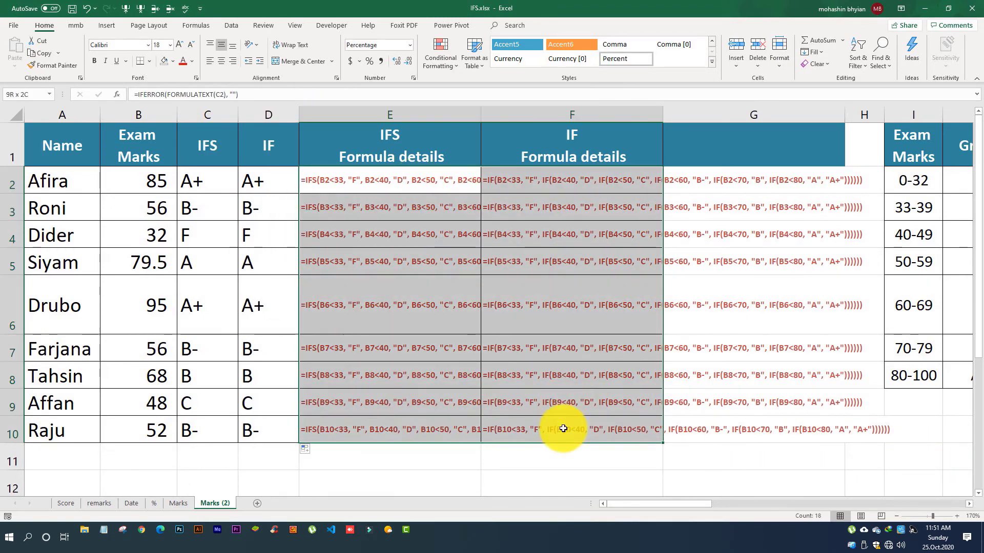
click(294, 45)
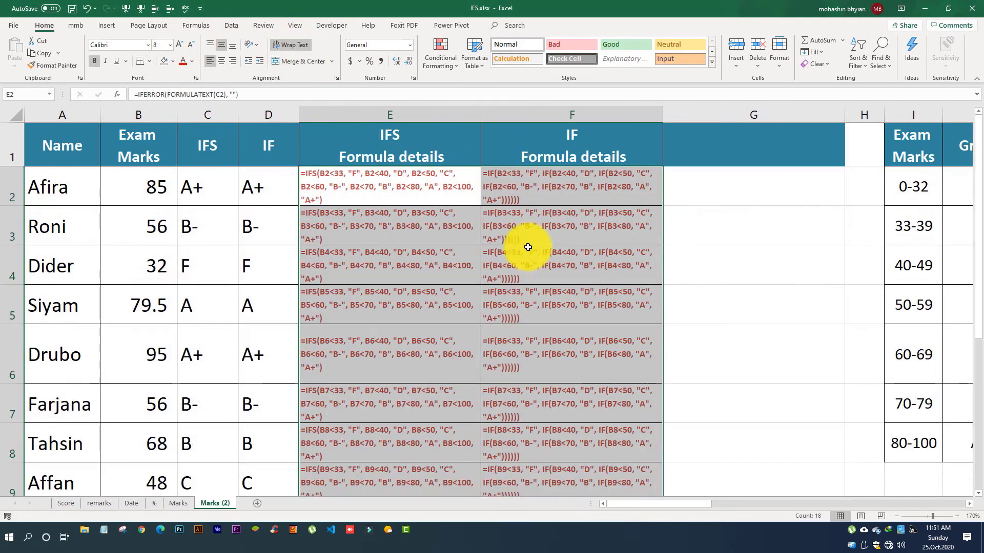
click(424, 215)
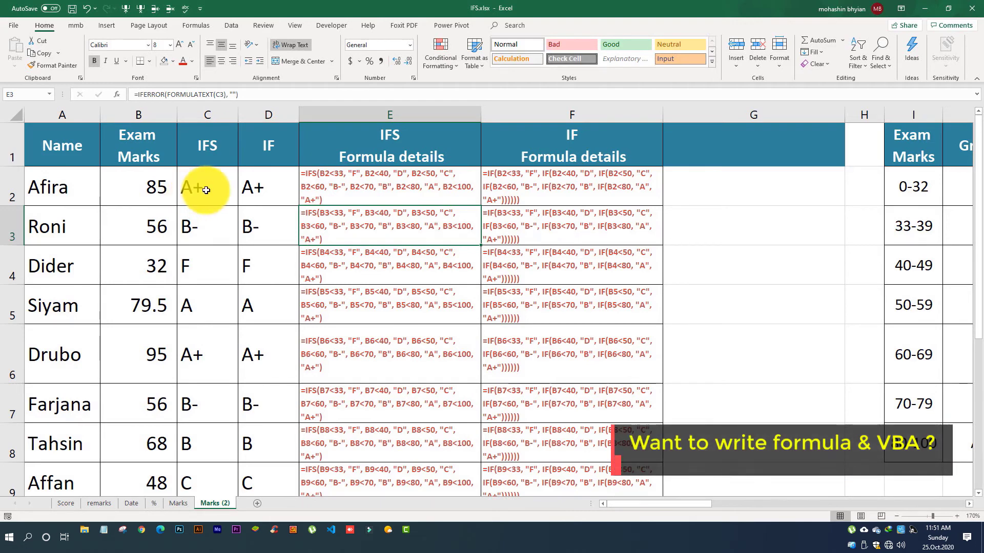
Step: Set the exam mark in B2 to 110 to compare the IFS and IF grades
click(148, 191)
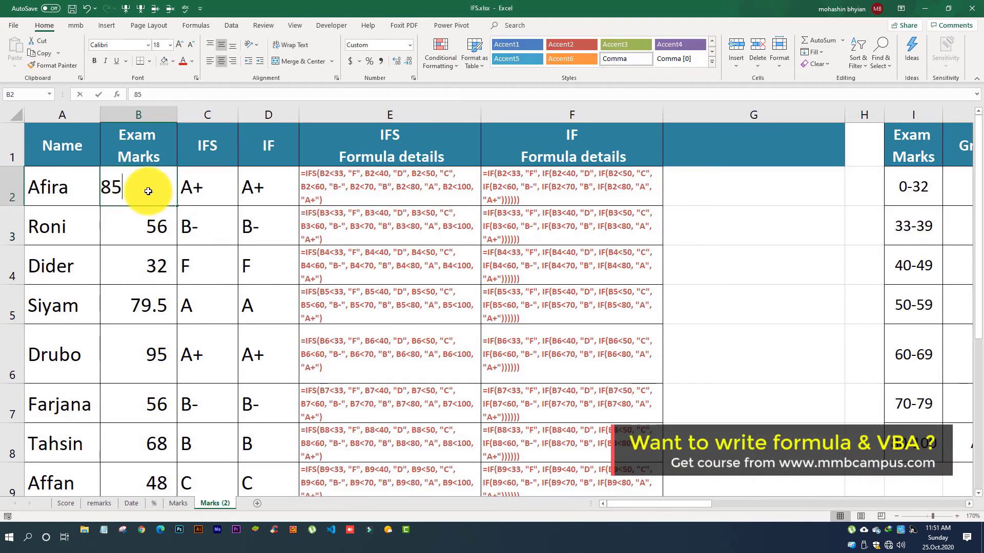
text(110)
key(Return)
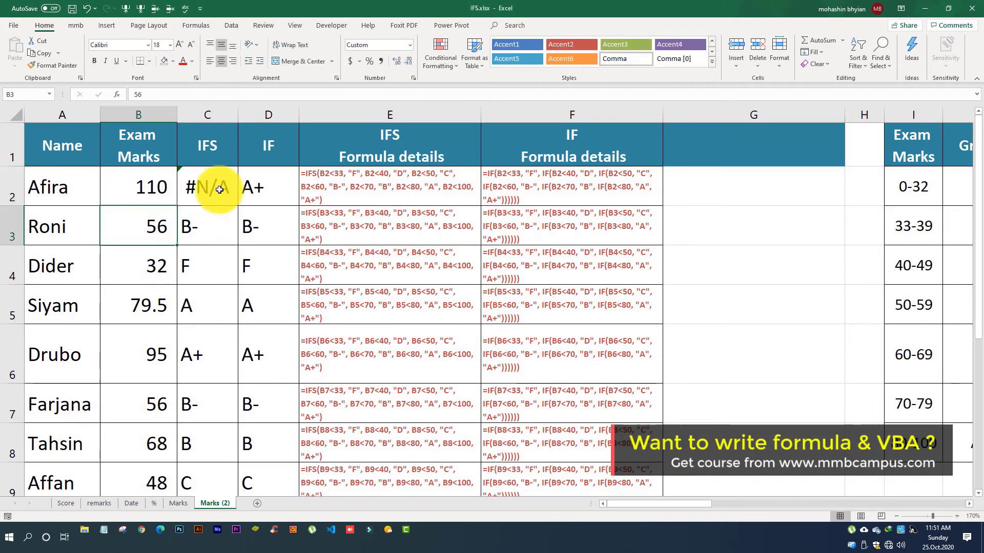